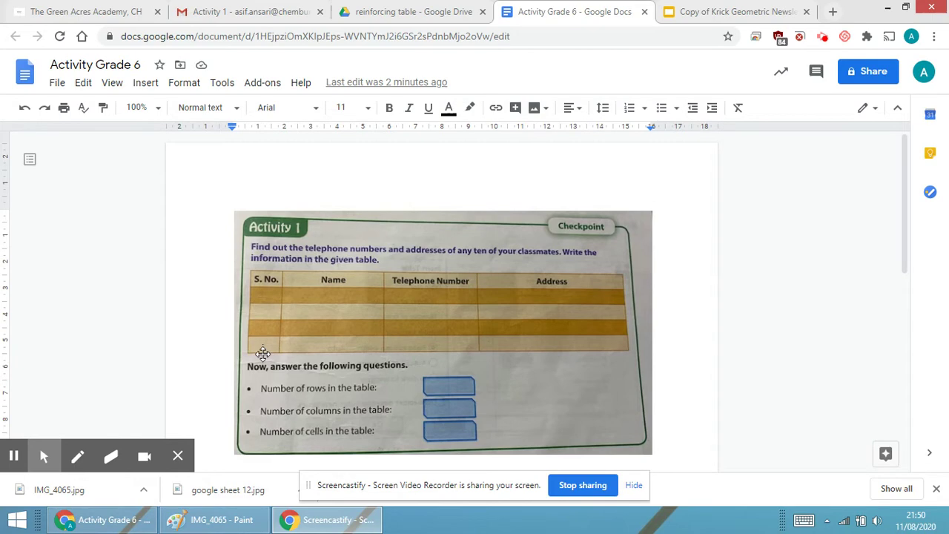
Scroll down and back up to view the activity image and the typed answers
scroll(263, 371, down, 2)
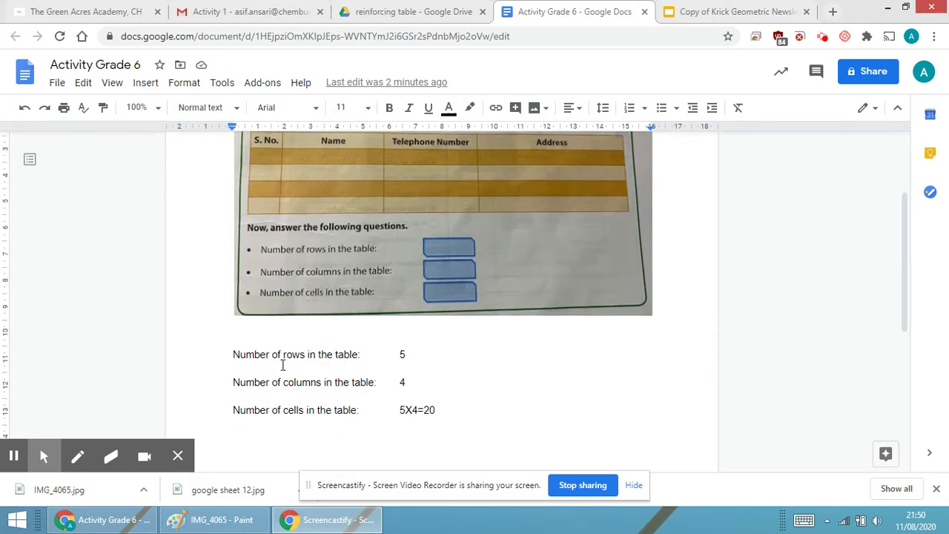
scroll(691, 304, up, 1)
Add a blank line below the image and insert a 4 × 11 table there
key(Return)
key(Return)
key(Return)
key(Return)
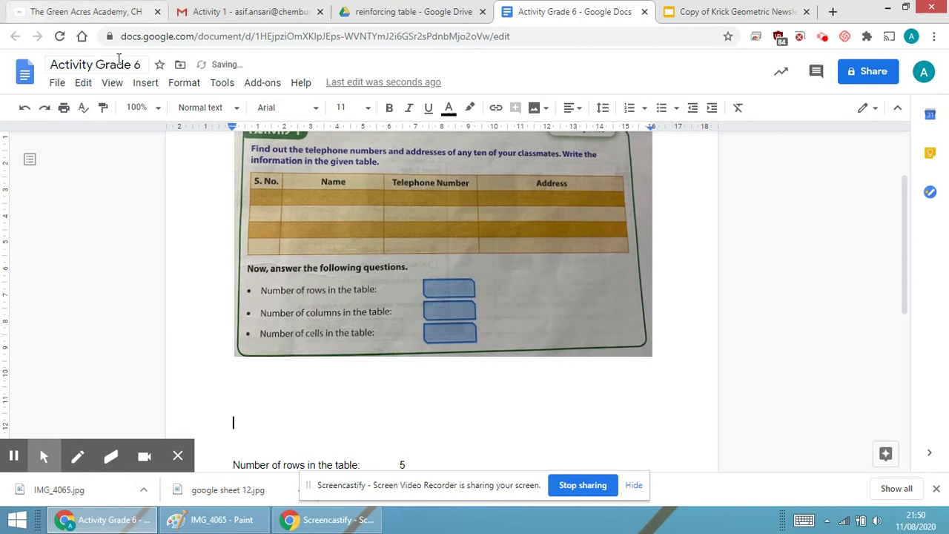
click(145, 82)
click(177, 135)
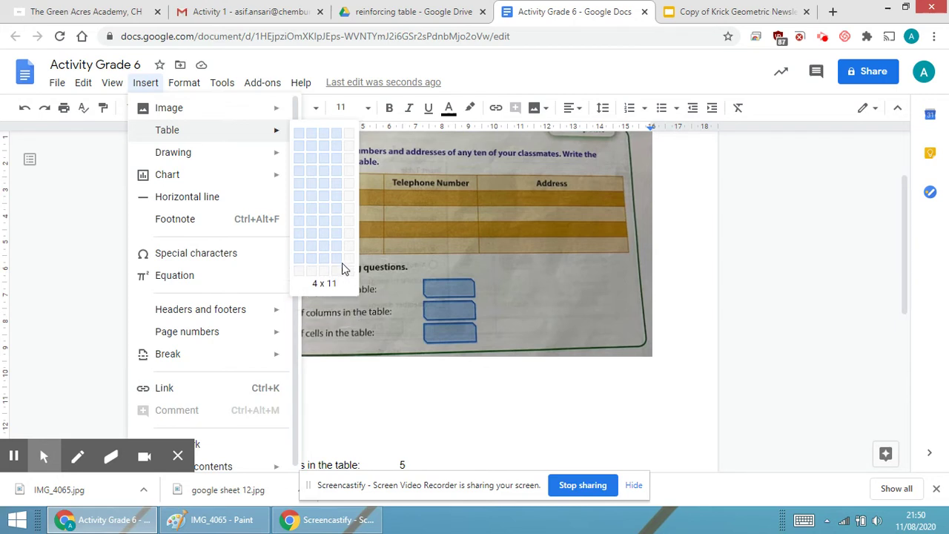
click(341, 259)
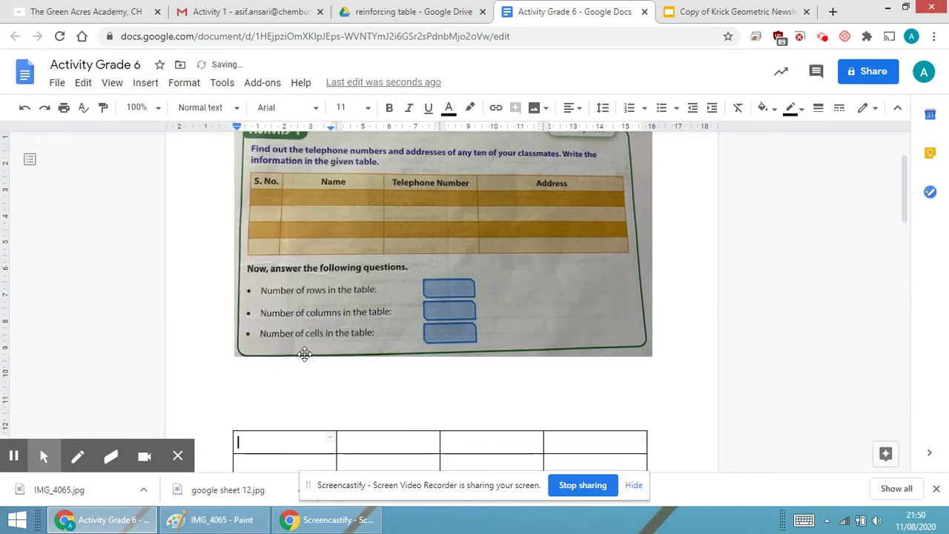
Fill the header row with S.no, Name, Telephone number and Address
text(S.no)
key(Tab)
text(Name)
key(Tab)
text(Telephone numbe)
key(BackSpace)
key(BackSpace)
key(BackSpace)
key(BackSpace)
text(umber)
key(Tab)
text(Address)
key(Tab)
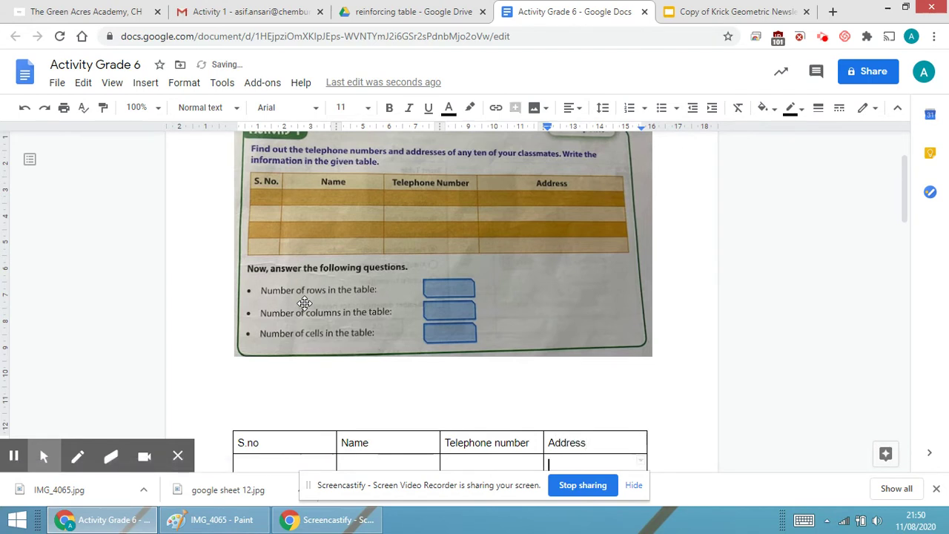
Number the S.no column from 1 to 10
text(1)
key(Down)
key(2)
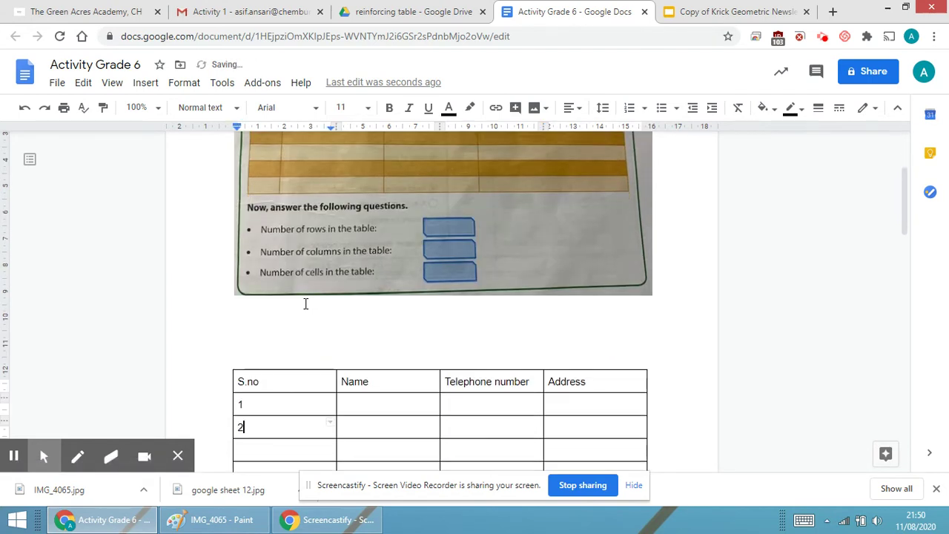
key(Down)
key(3)
key(Down)
key(4)
key(Down)
key(5)
key(Down)
key(6)
key(Down)
text(7)
key(Down)
text(8)
key(Down)
text(9)
key(Down)
text(0)
key(BackSpace)
text(10)
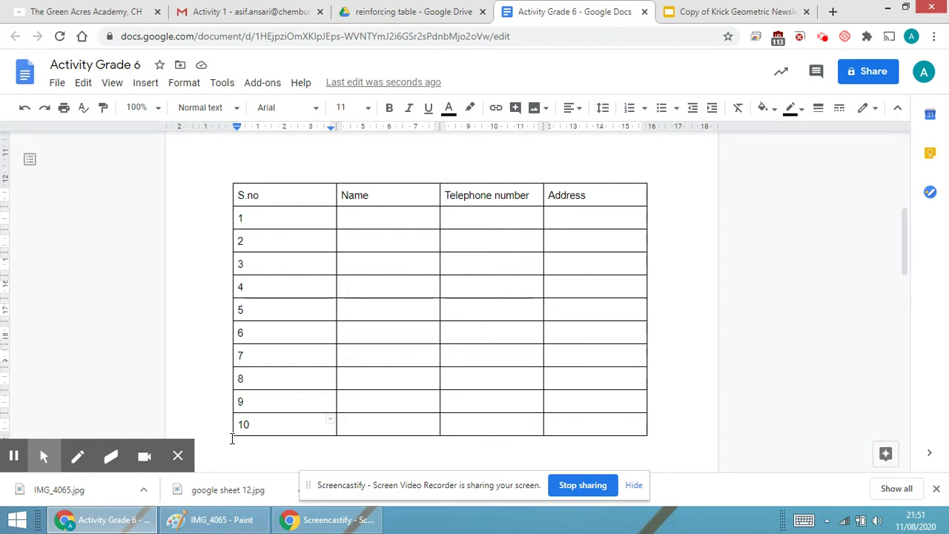
drag(271, 198, 230, 197)
Change the number of rows answer from 5 to 11
scroll(373, 292, down, 2)
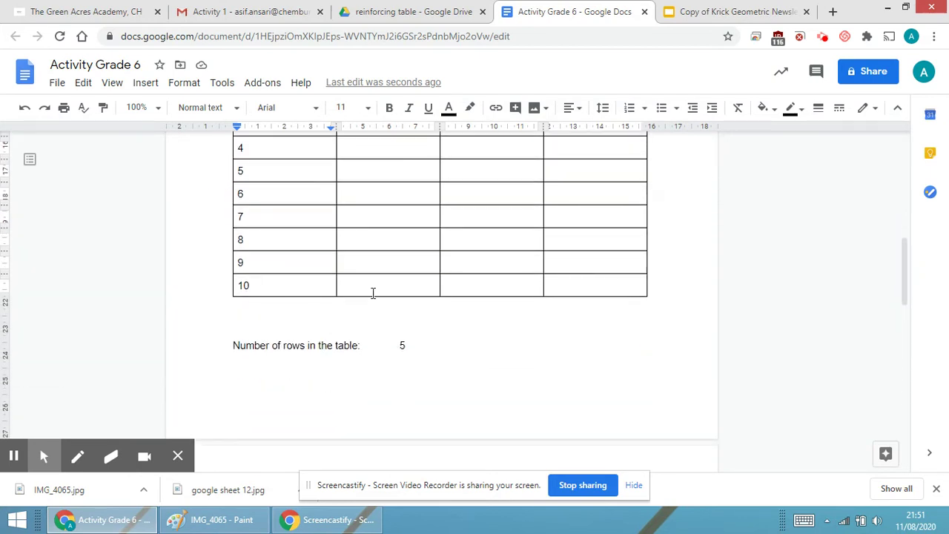
click(410, 344)
key(BackSpace)
text(11)
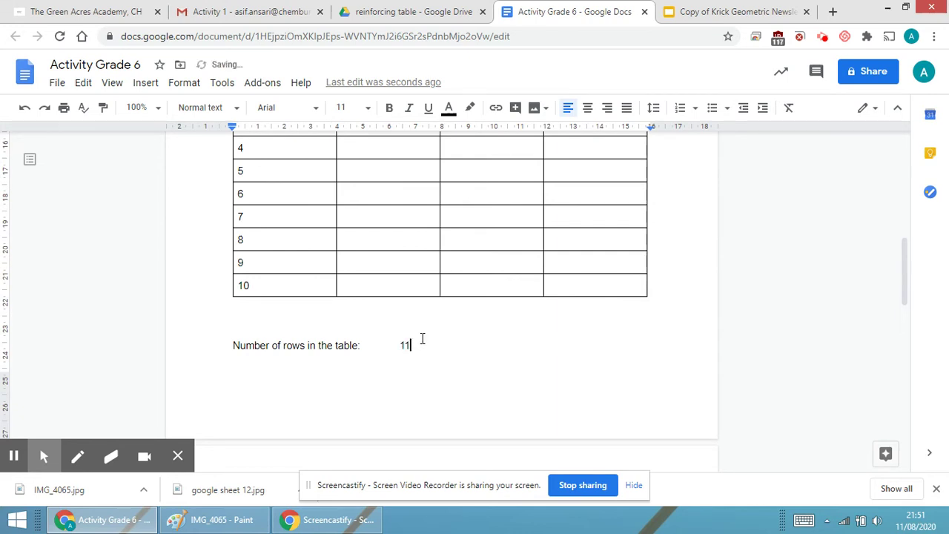
Select the table, then the S.no, Name and Telephone number heading cells
scroll(422, 338, up, 3)
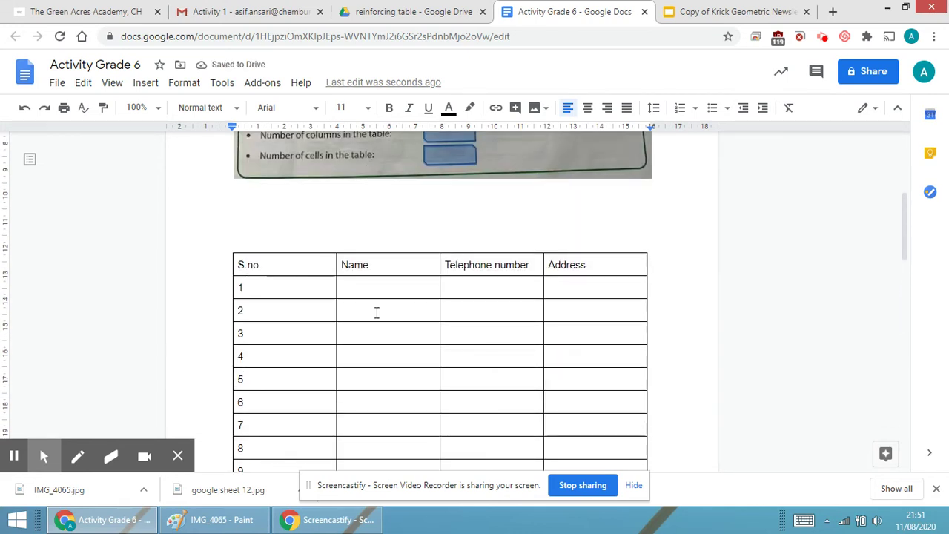
click(473, 222)
shift+click(479, 288)
scroll(560, 224, down, 1)
click(564, 218)
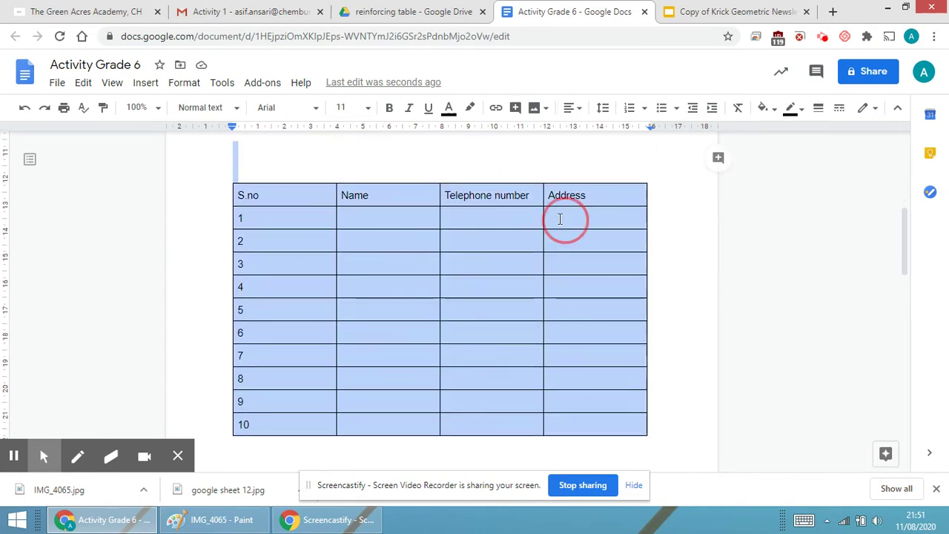
triple_click(295, 195)
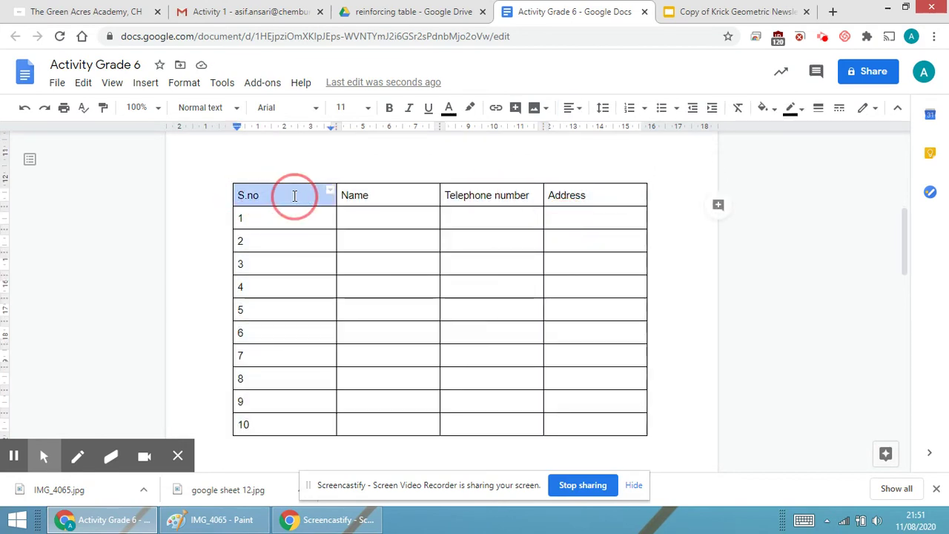
double_click(366, 195)
drag(448, 196, 577, 191)
Change the cells answer from 5X4 to 11X4 and delete the old result 20
scroll(529, 225, down, 3)
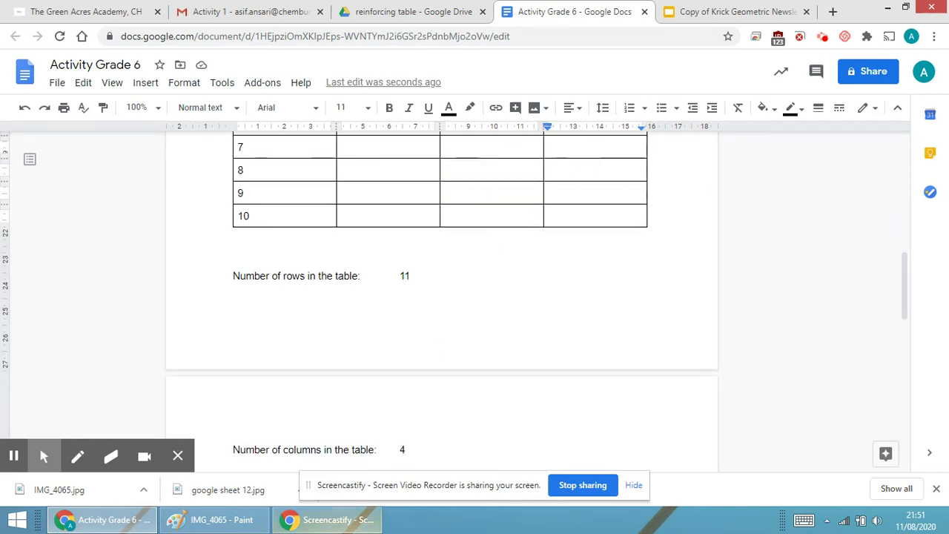
scroll(355, 445, down, 1)
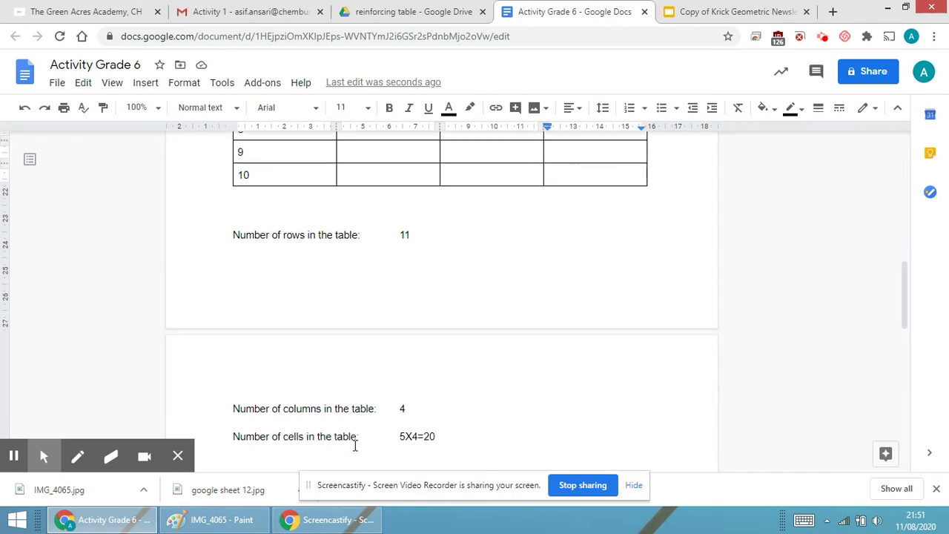
scroll(381, 437, down, 1)
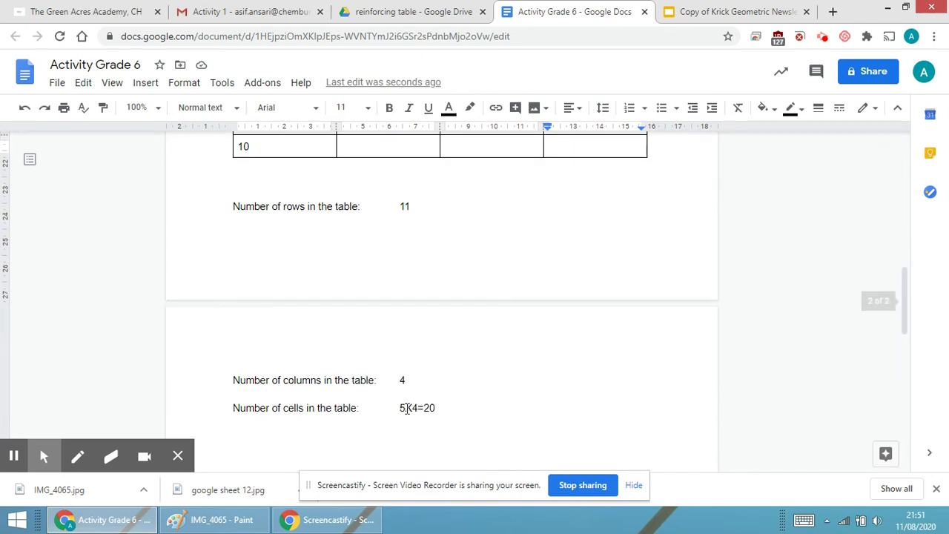
click(404, 409)
key(BackSpace)
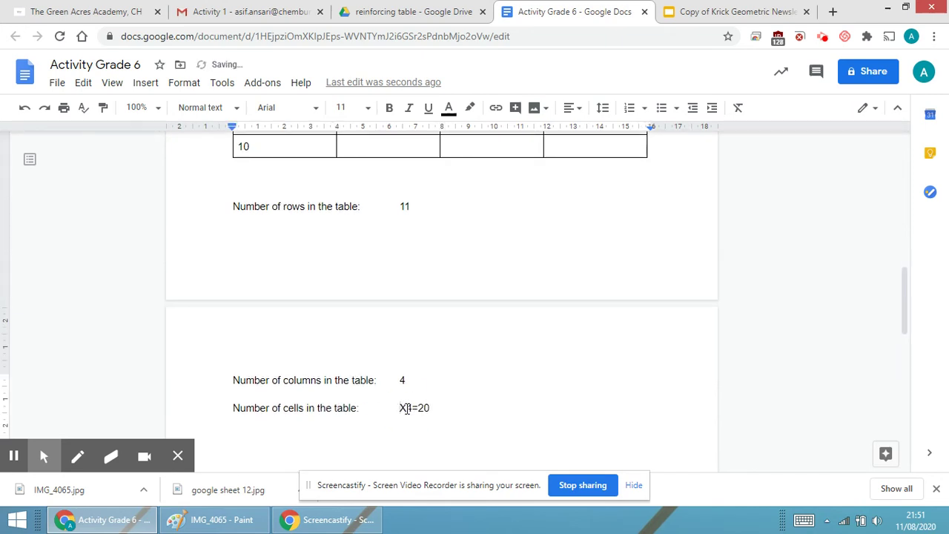
text(11)
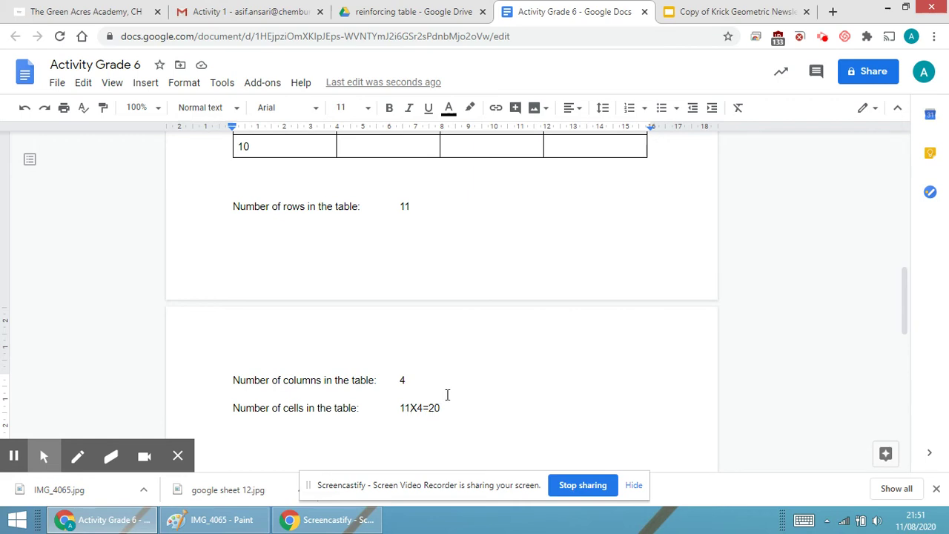
key(Up)
click(447, 408)
key(BackSpace)
key(BackSpace)
Enter 44 as the new cells result, making it 11X4=44
text(44)
scroll(436, 395, up, 15)
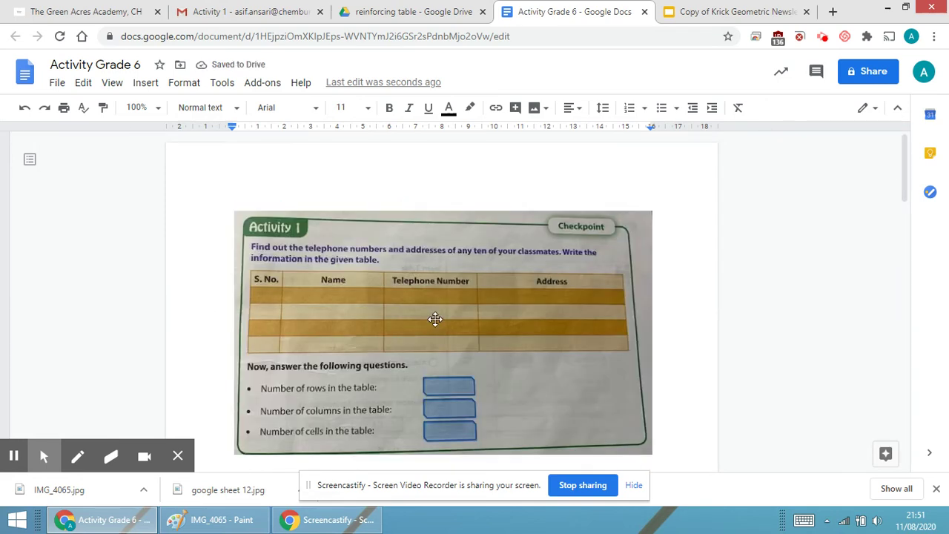
scroll(435, 319, down, 3)
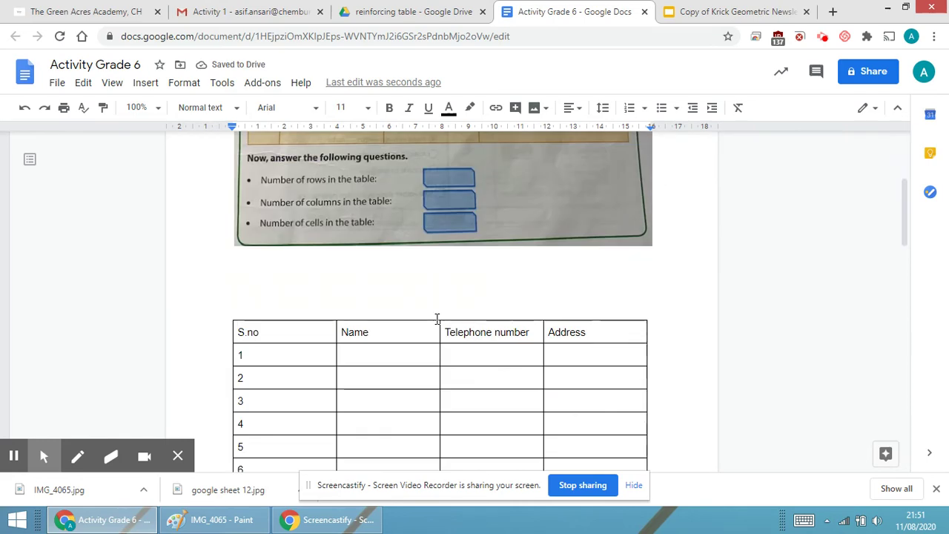
scroll(443, 320, down, 2)
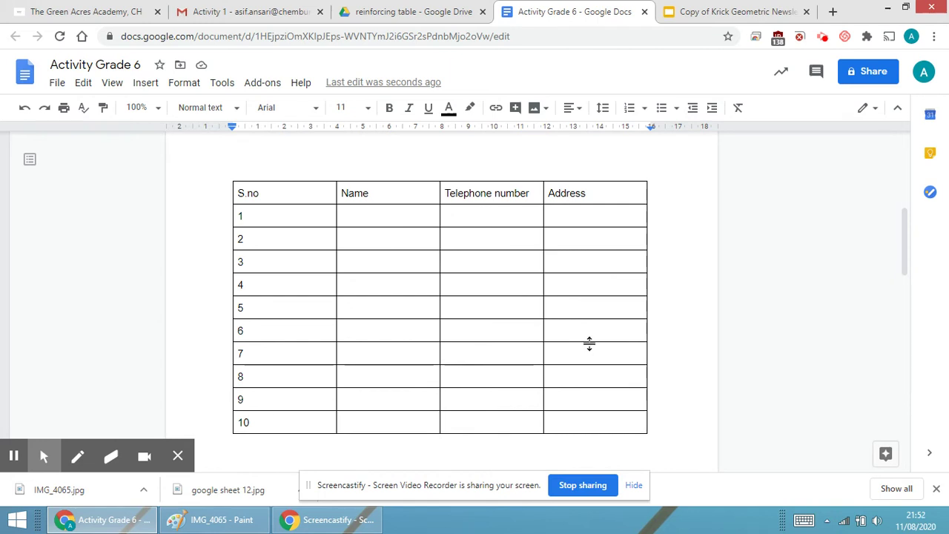
Fill table row 1 with a sample name, a telephone number and the address Mumbai
click(361, 220)
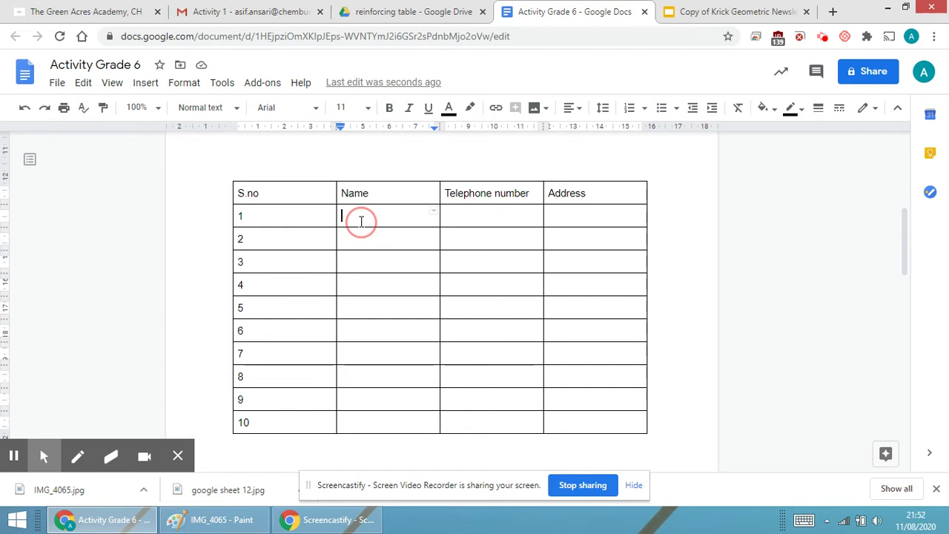
text(abc)
key(Tab)
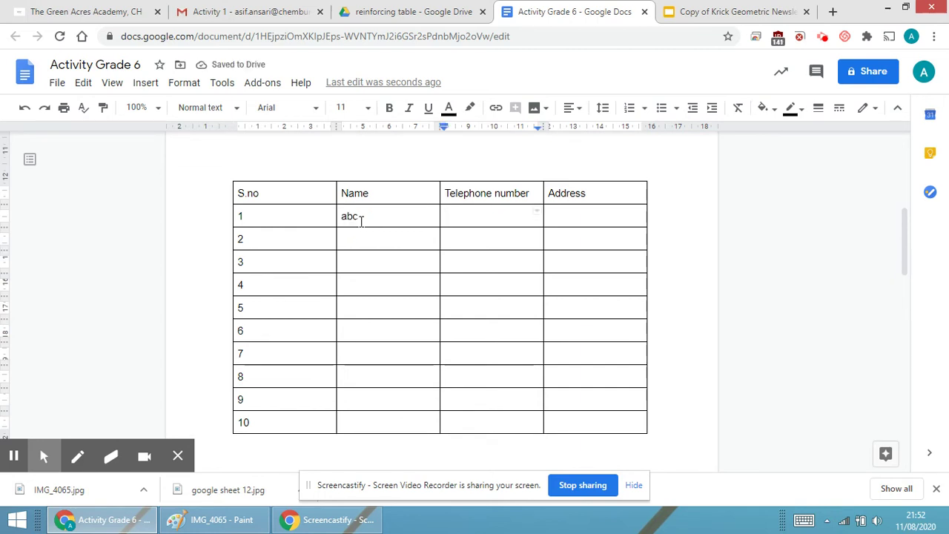
text(987654123)
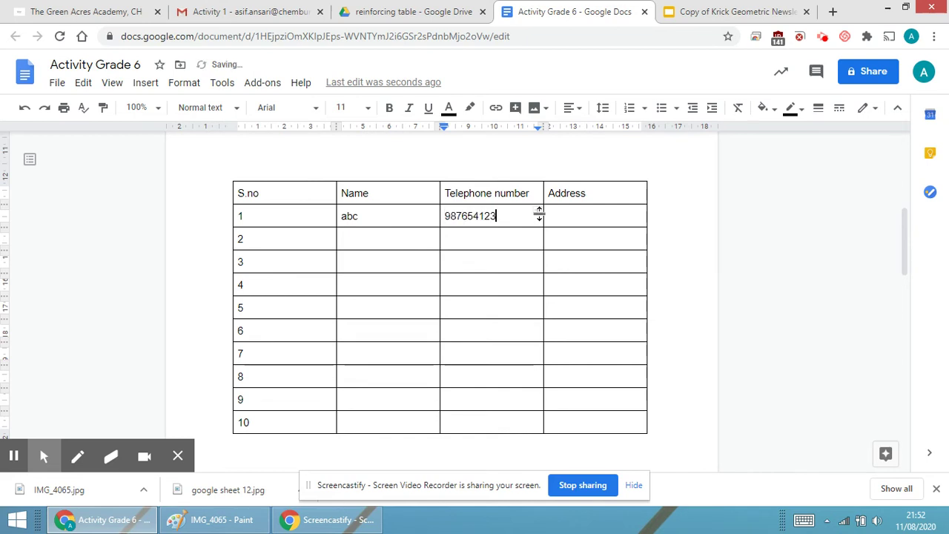
click(586, 218)
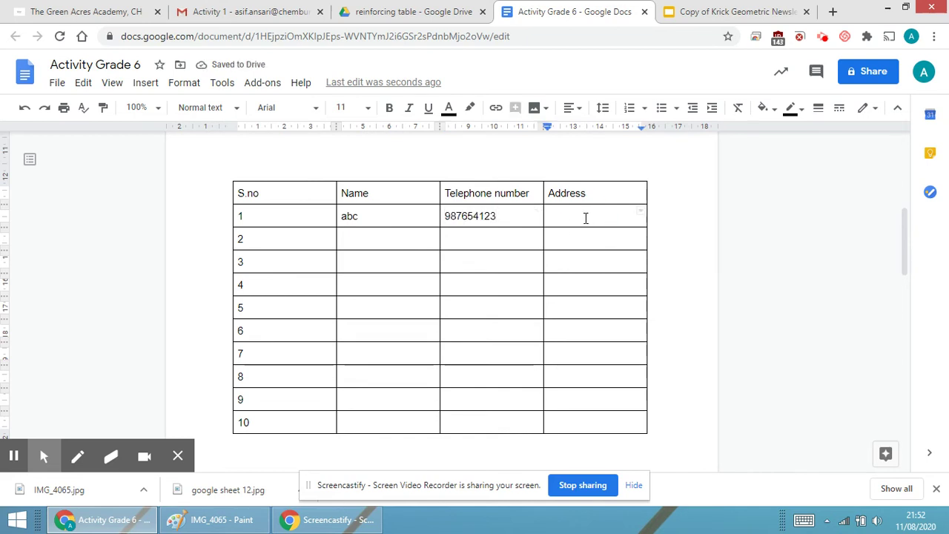
text(B)
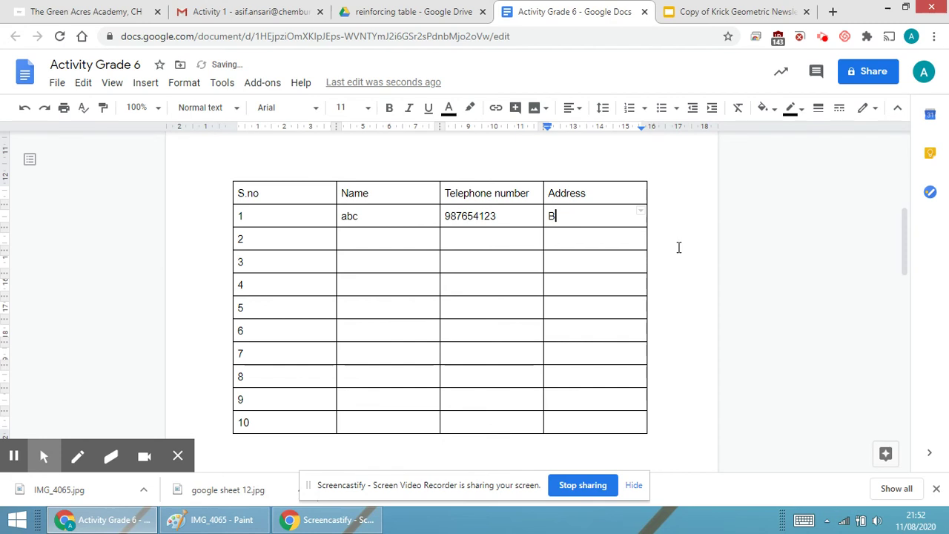
key(BackSpace)
text(Mumbai)
scroll(657, 345, down, 3)
scroll(626, 271, down, 2)
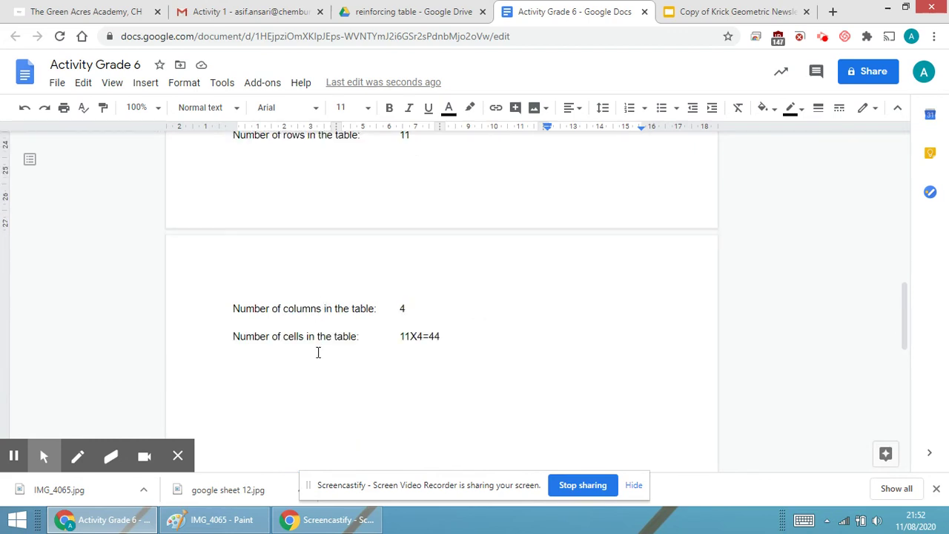
scroll(319, 353, up, 1)
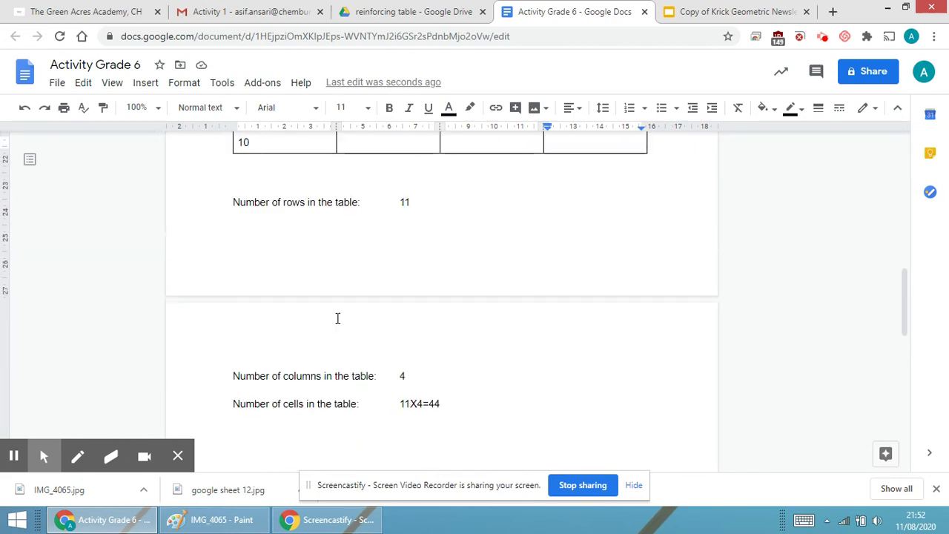
scroll(416, 218, up, 3)
scroll(330, 314, up, 2)
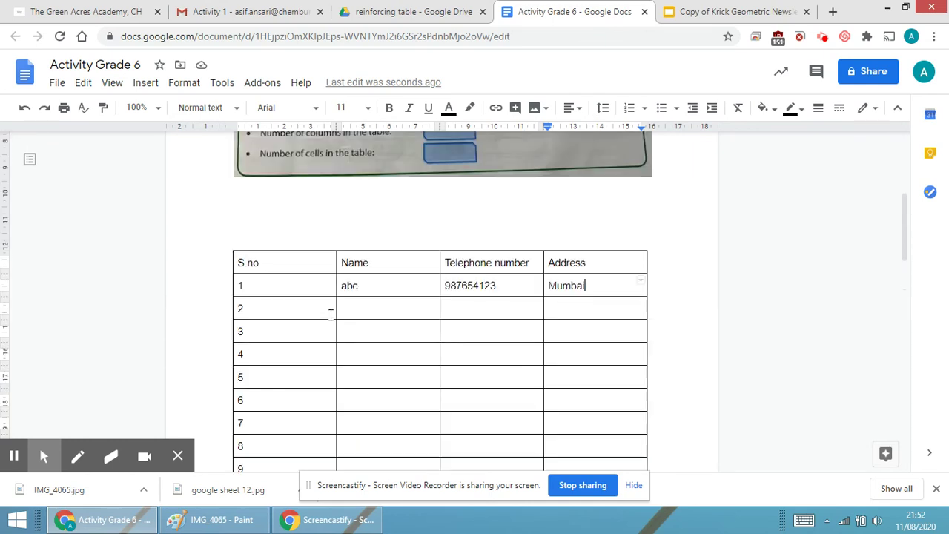
scroll(330, 315, down, 3)
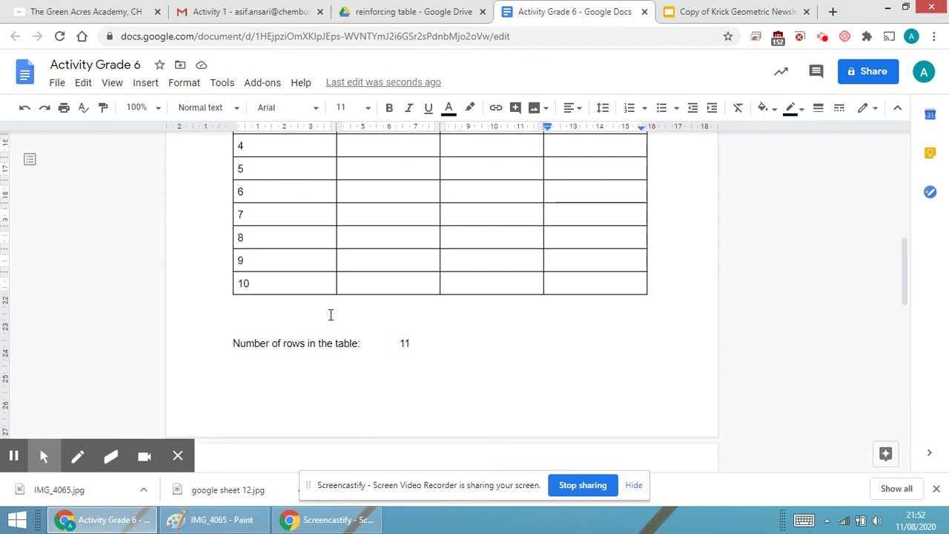
scroll(331, 315, up, 2)
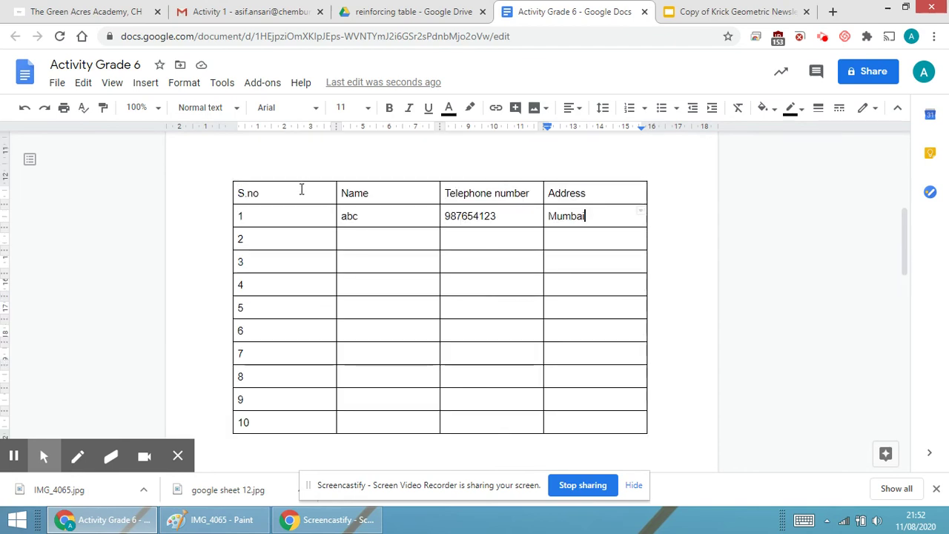
click(368, 192)
click(507, 202)
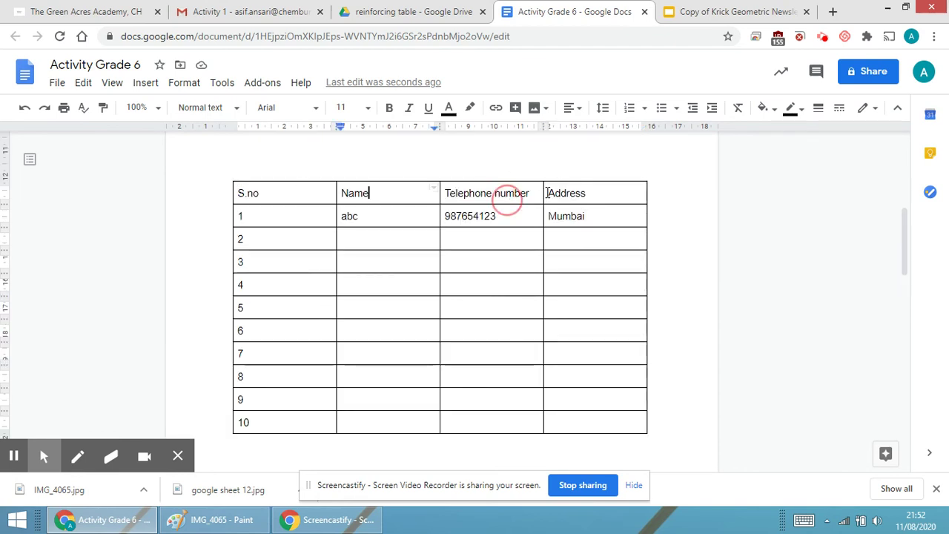
click(568, 193)
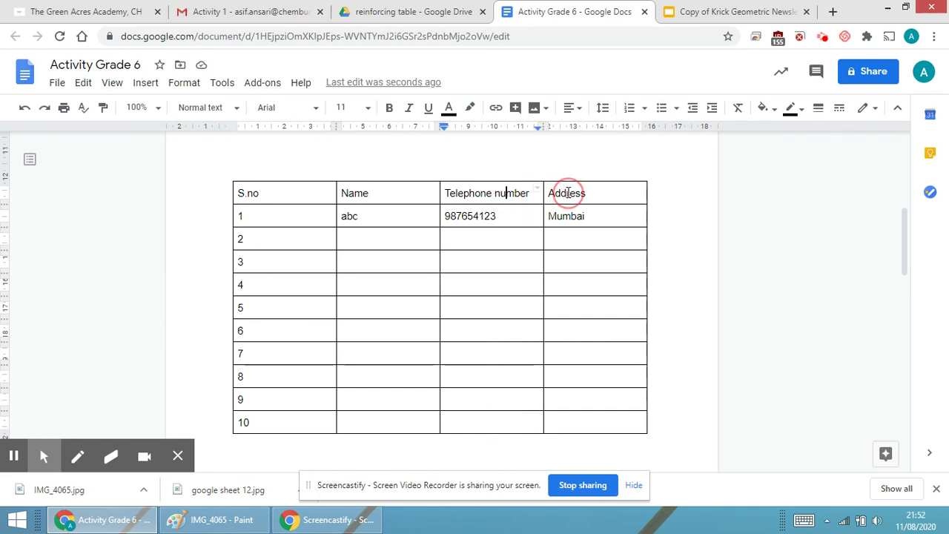
scroll(568, 192, down, 10)
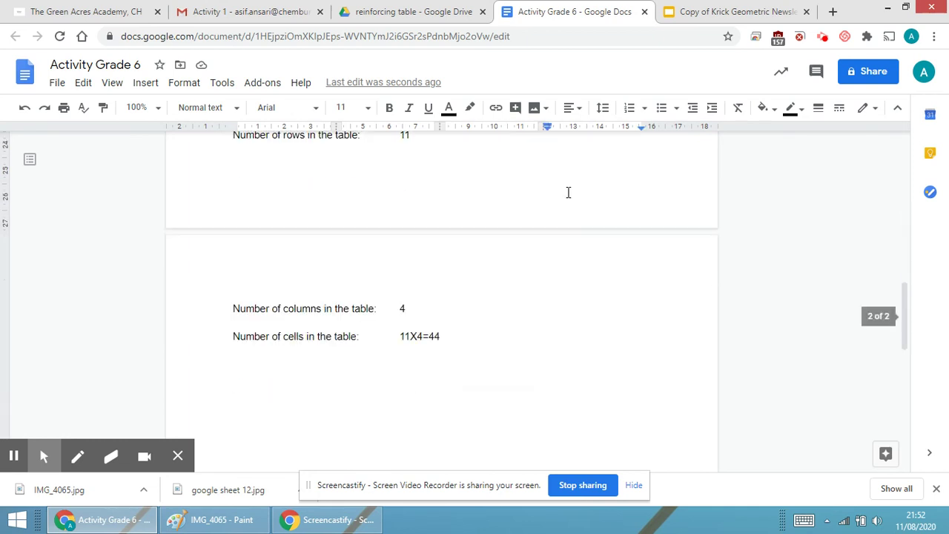
Add the label (Row X Columns) before 11X4=44, correcting its typos with the spelling suggestion
click(398, 338)
text((R)
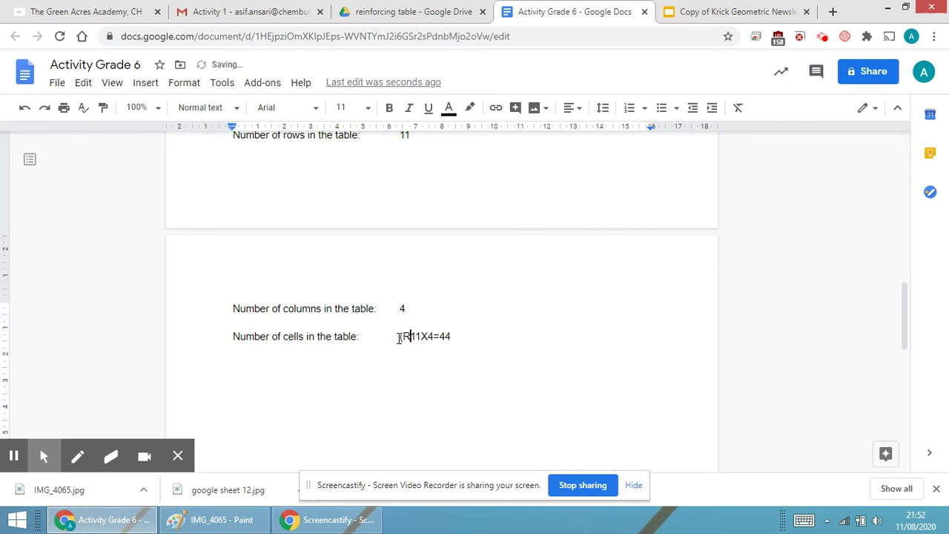
text(os )
text(X)
text( Clume)
key(BackSpace)
key(BackSpace)
key(BackSpace)
key(BackSpace)
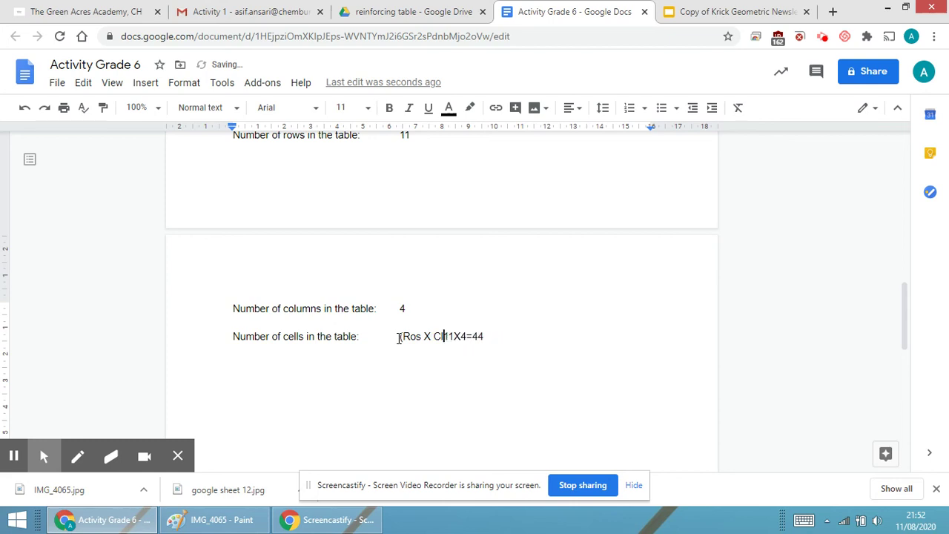
text(oulmns))
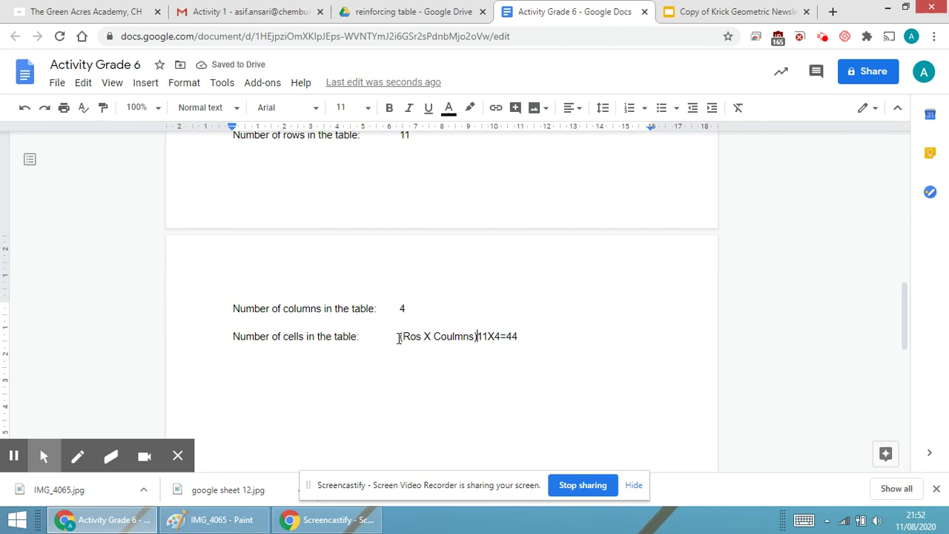
key(Left)
key(Left)
key(Left)
key(Left)
key(Left)
key(Left)
key(Left)
key(Left)
key(Left)
key(Left)
key(Left)
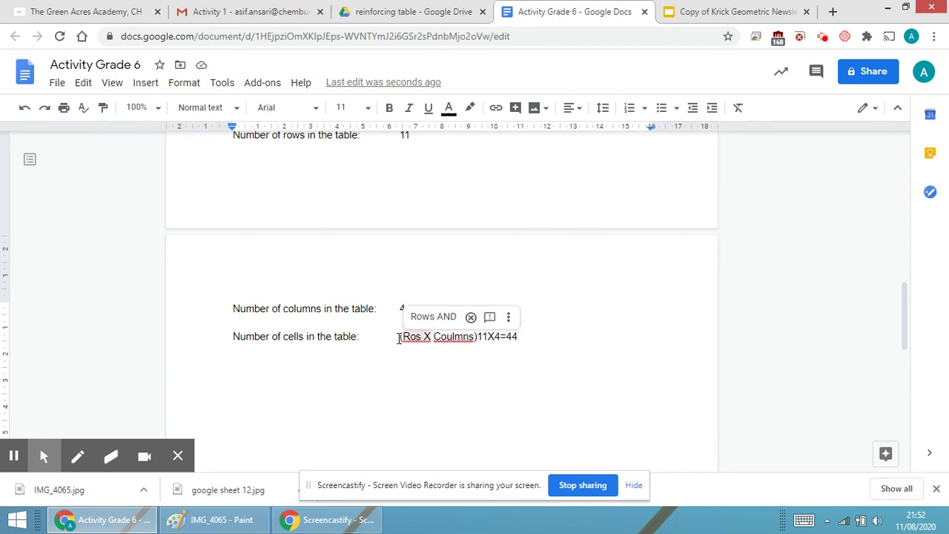
key(BackSpace)
text(w)
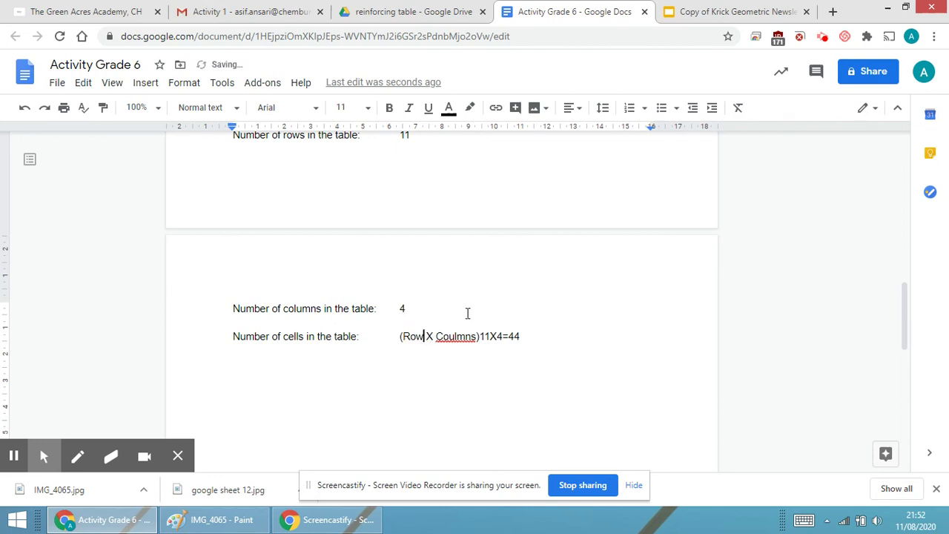
right_click(466, 335)
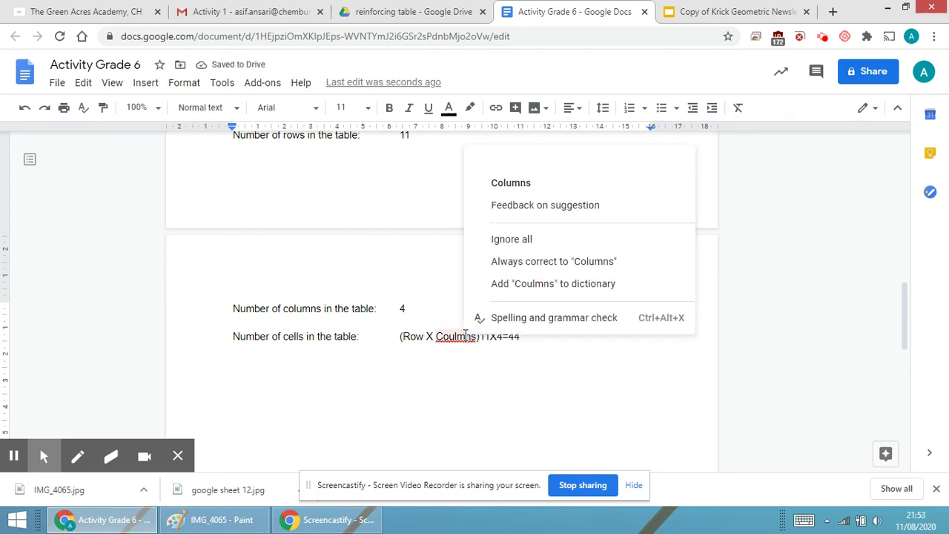
key(Return)
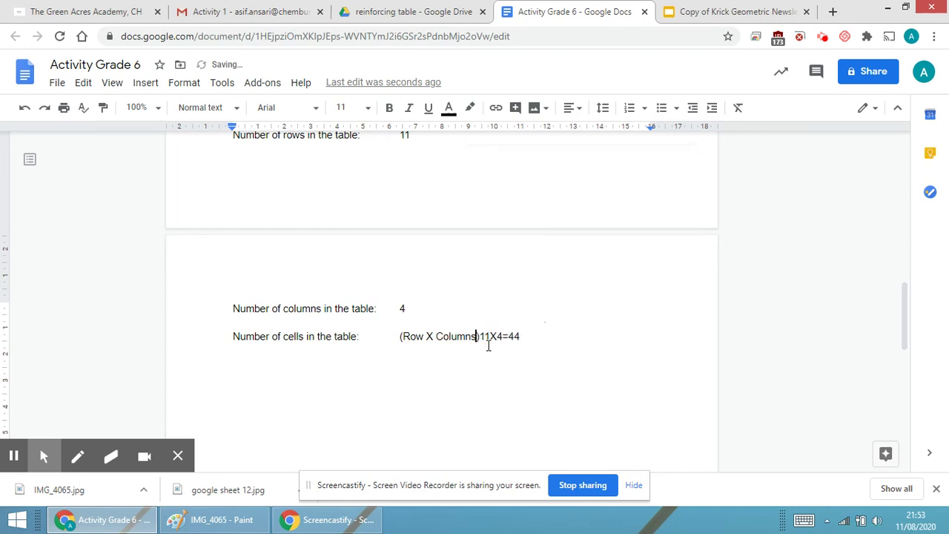